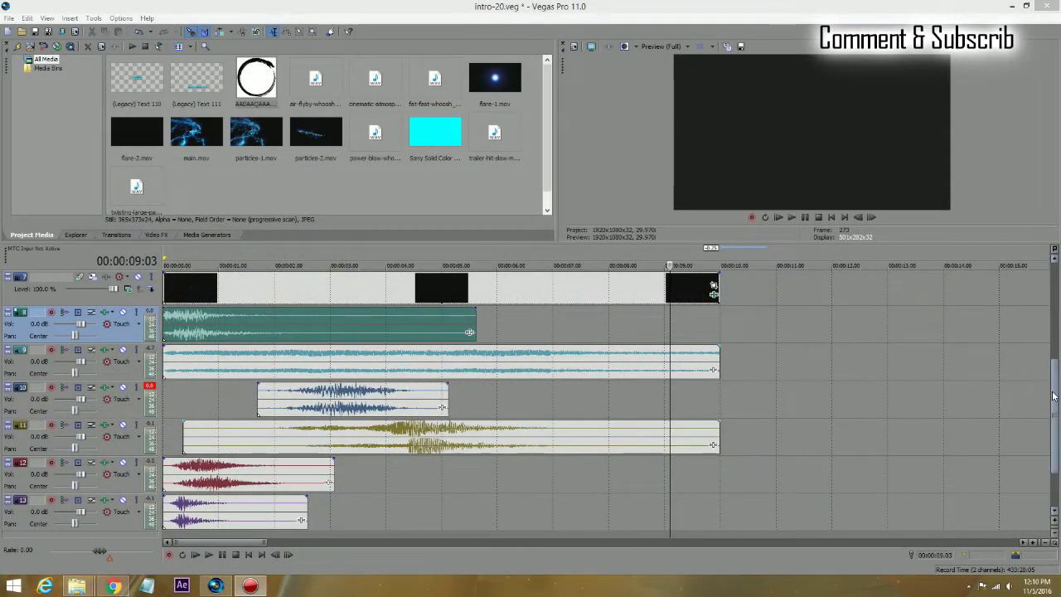
Play the intro from the start with track 7 selected to review it
scroll(1054, 393, "up", 3)
scroll(1054, 393, "up", 2)
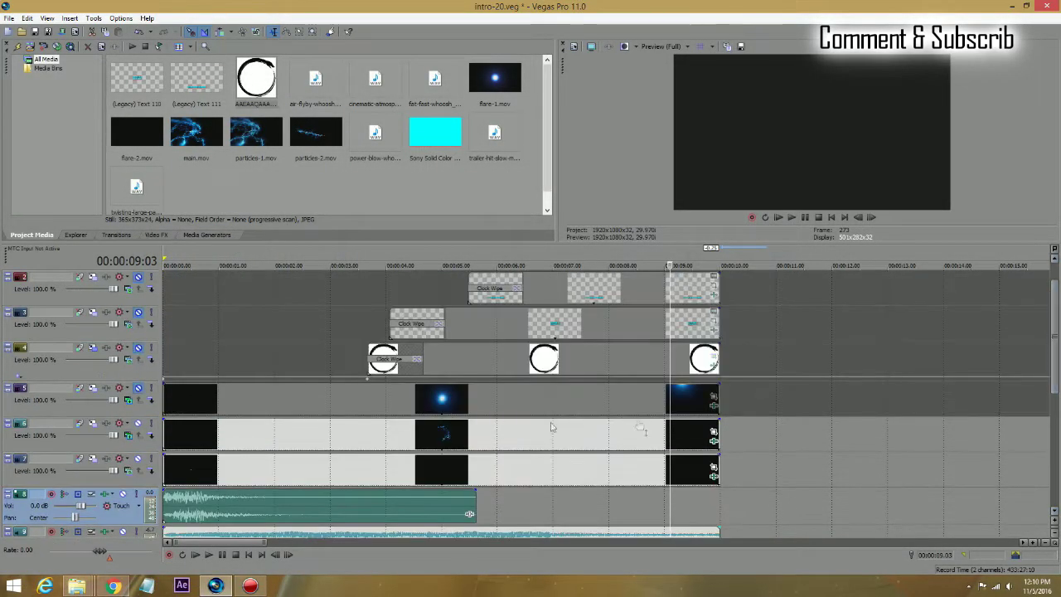
scroll(1054, 368, "down", 2)
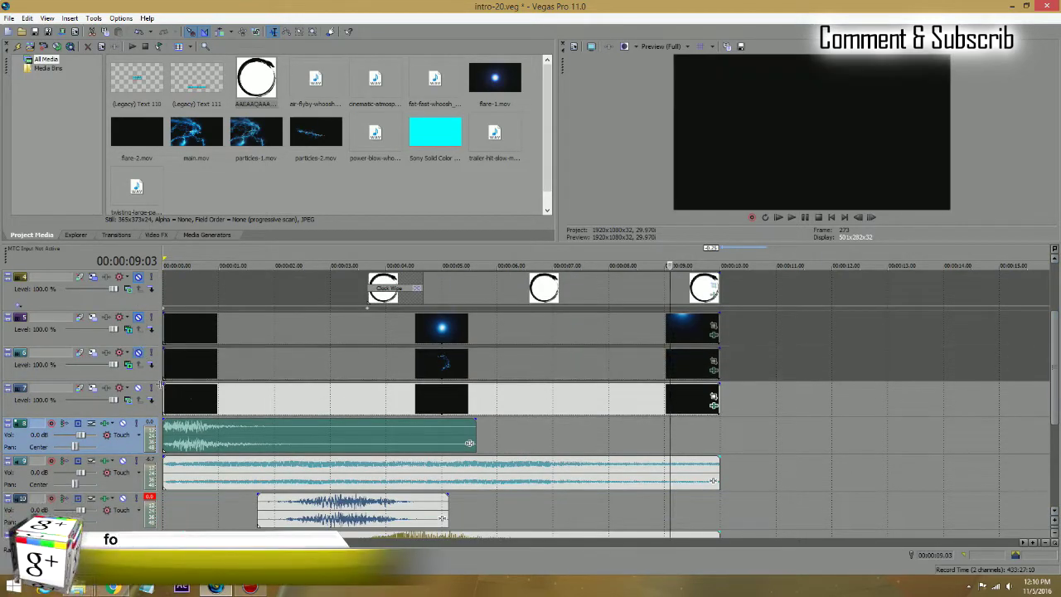
left_click(172, 398)
key("space")
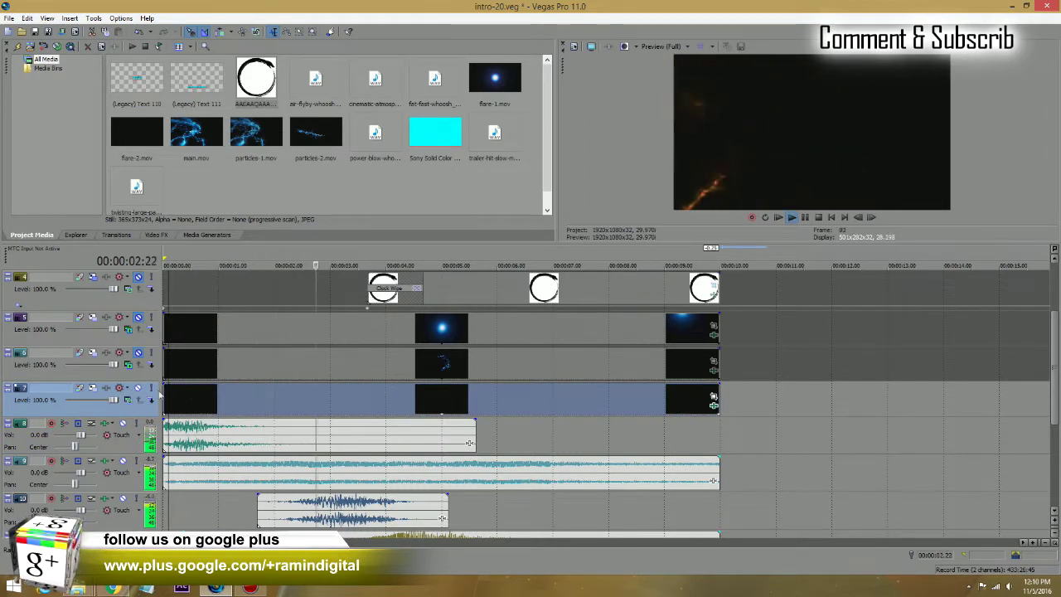
key("Return")
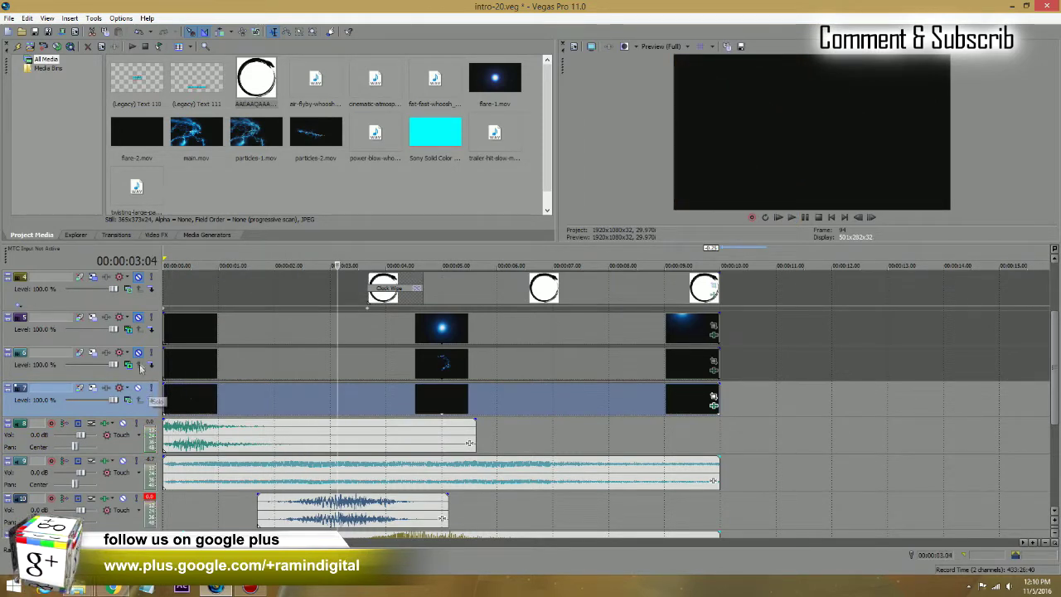
Solo track 6 and play its particle strings alone
left_click(138, 352)
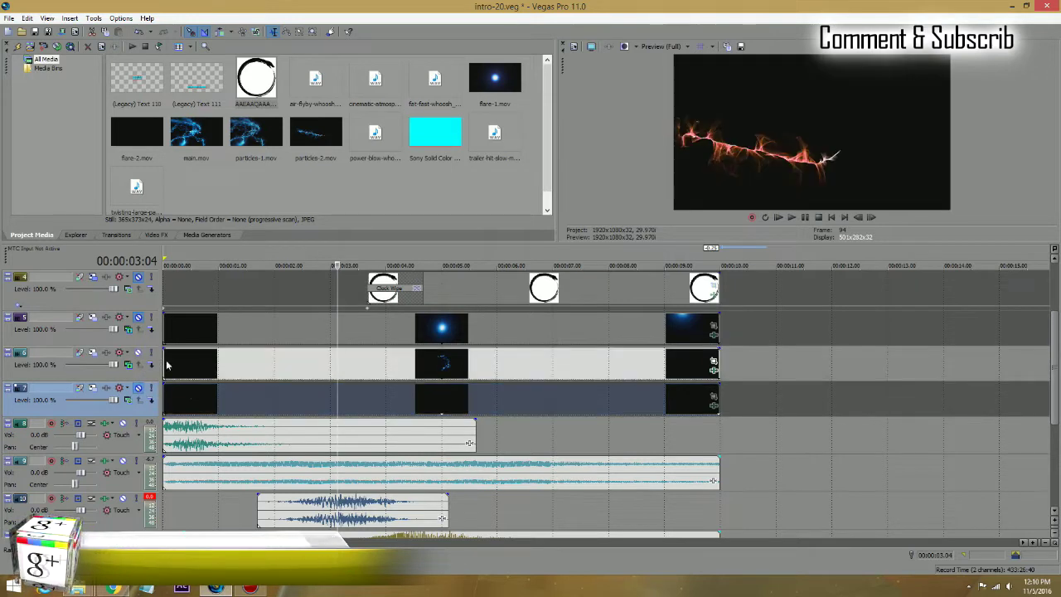
left_click(168, 366)
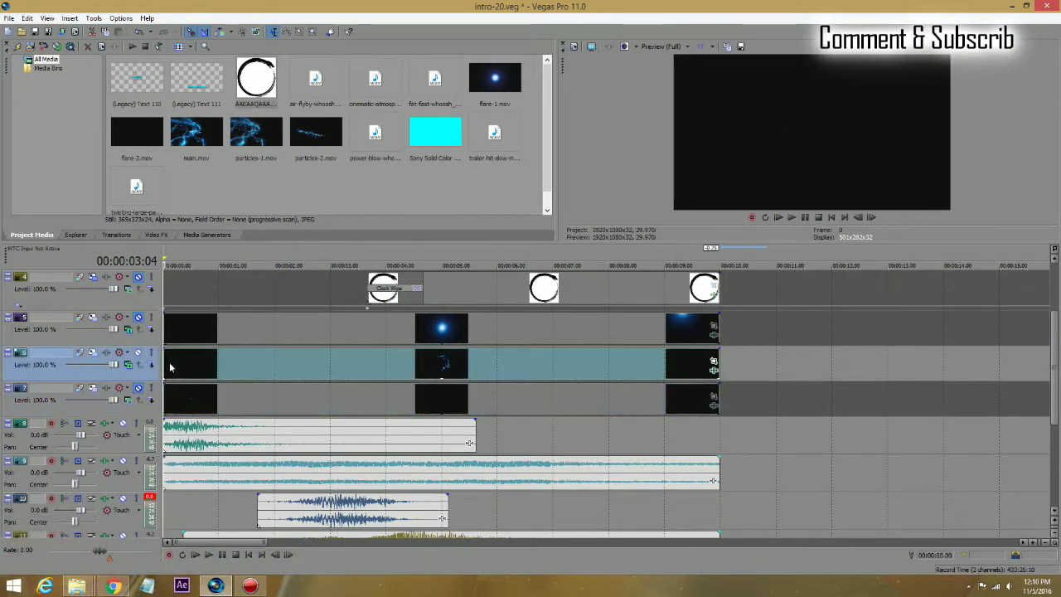
key("space")
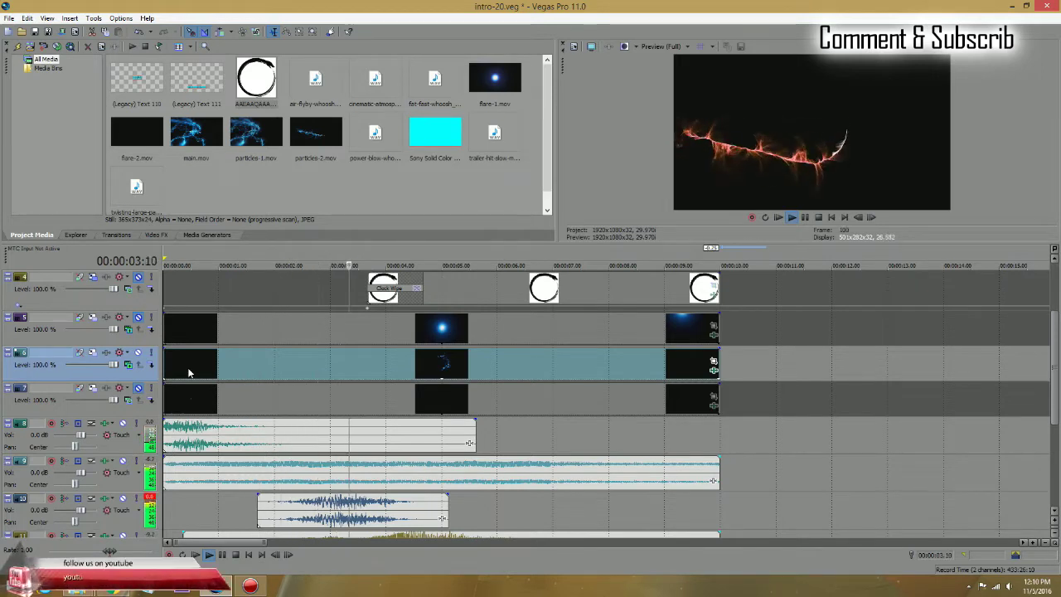
key("Return")
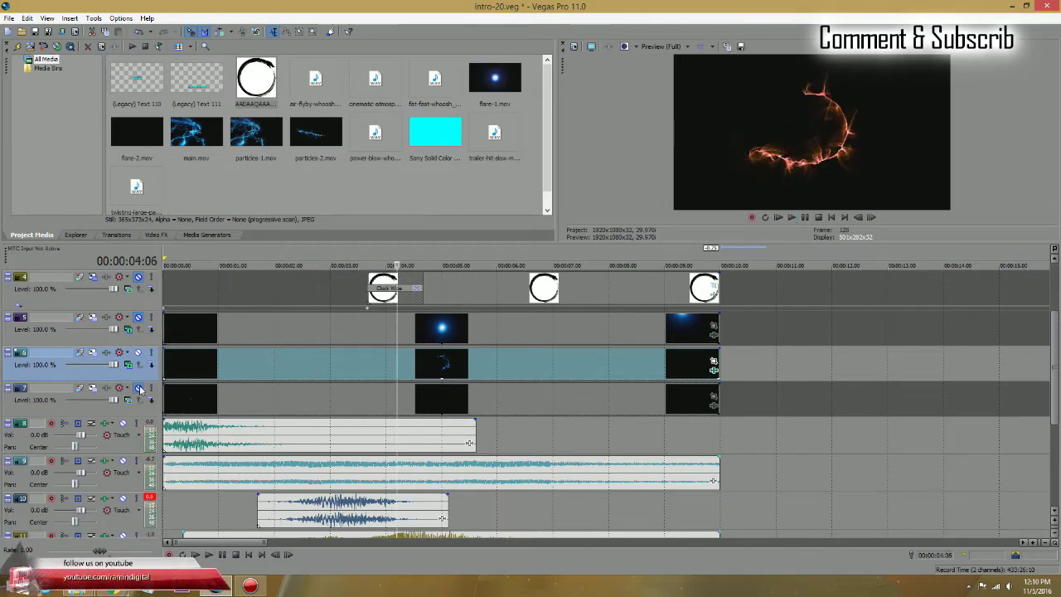
Replay the intro from the project start, then unmute the ring logo on track 4
key("ctrl+Home")
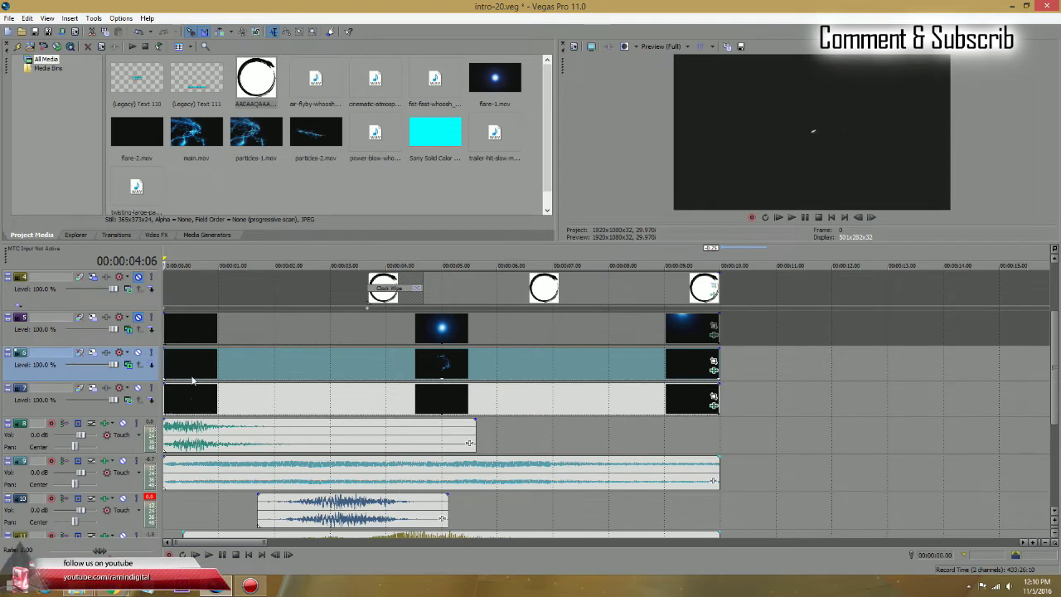
key("space")
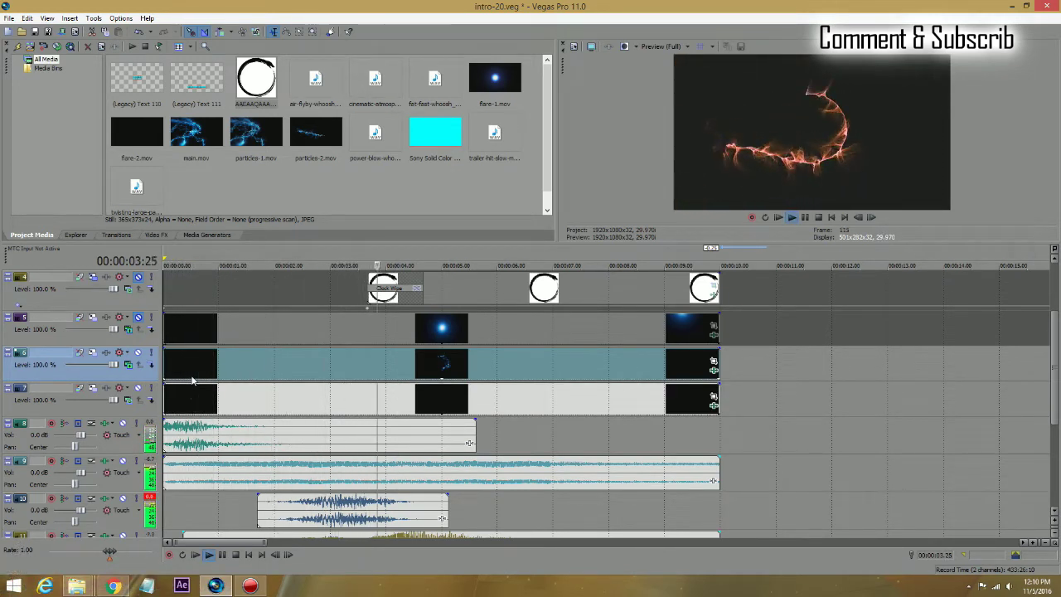
key("space")
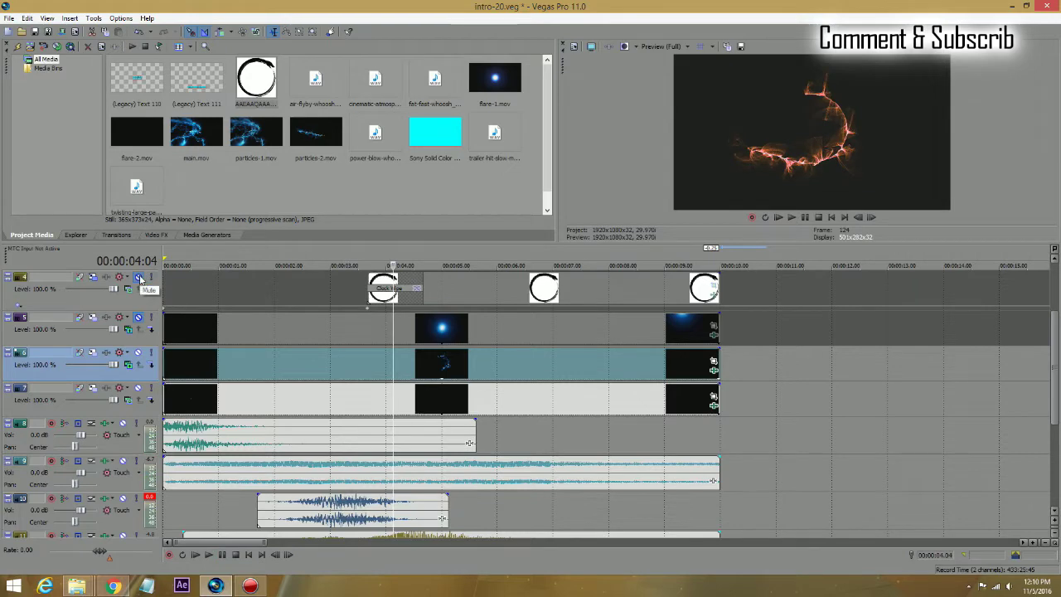
left_click(139, 277)
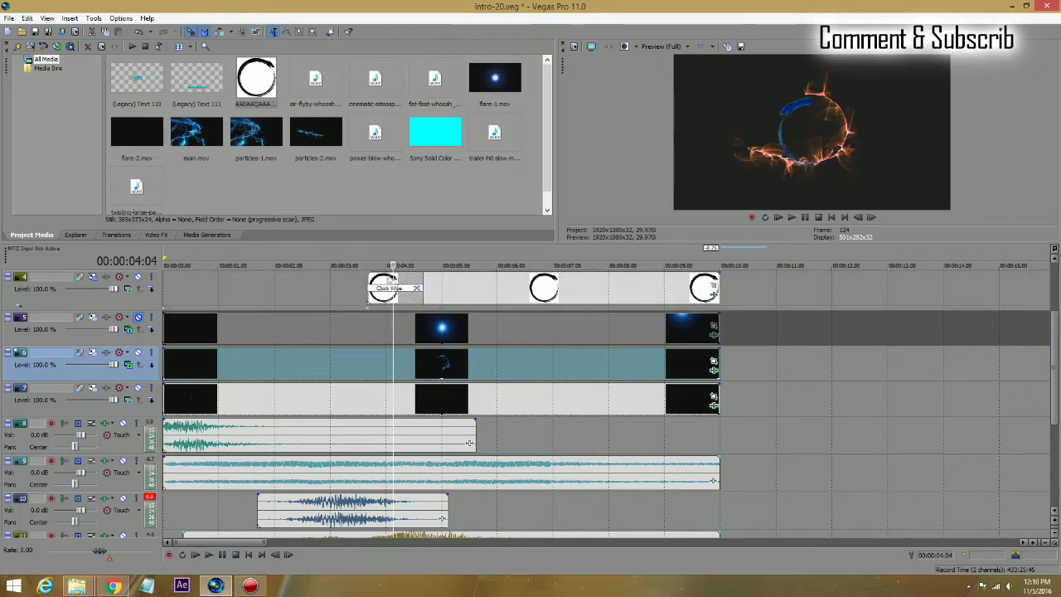
Preview the ink-ring image from Project Media on its own
left_click(257, 83)
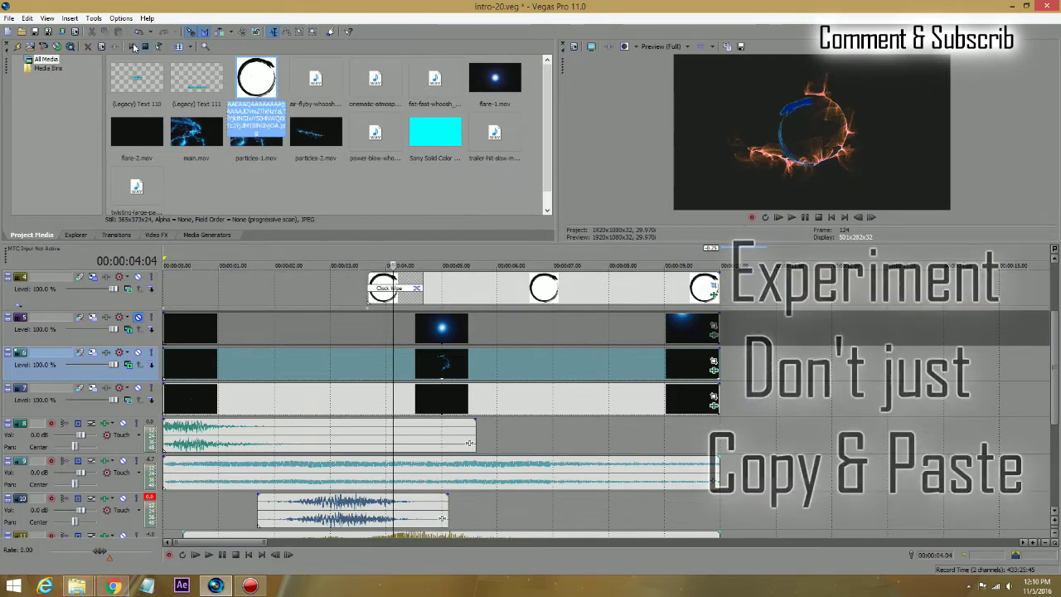
left_click(133, 46)
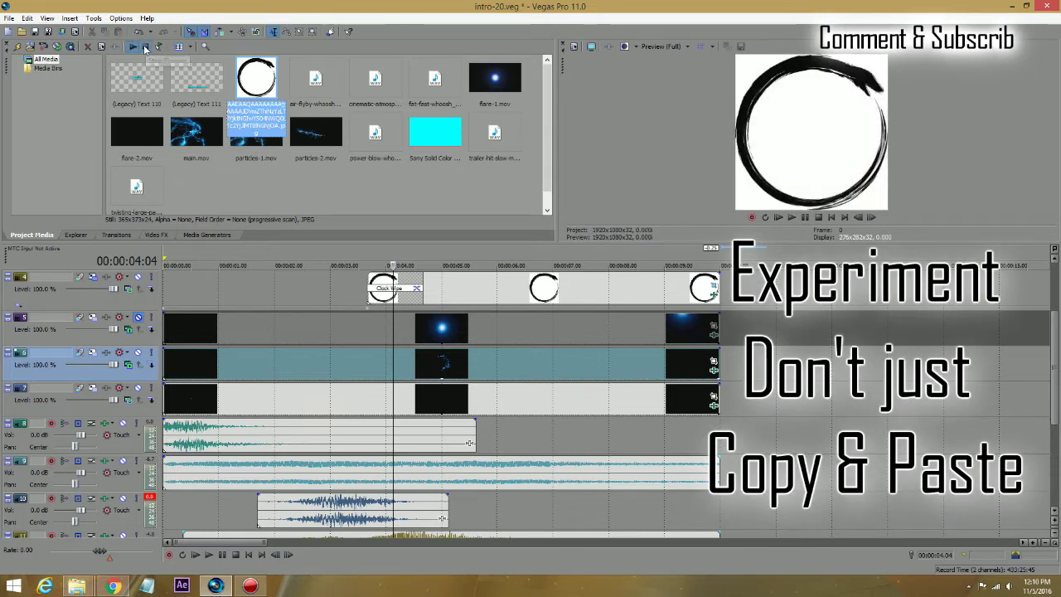
left_click(145, 47)
scroll(880, 370, "up", 2)
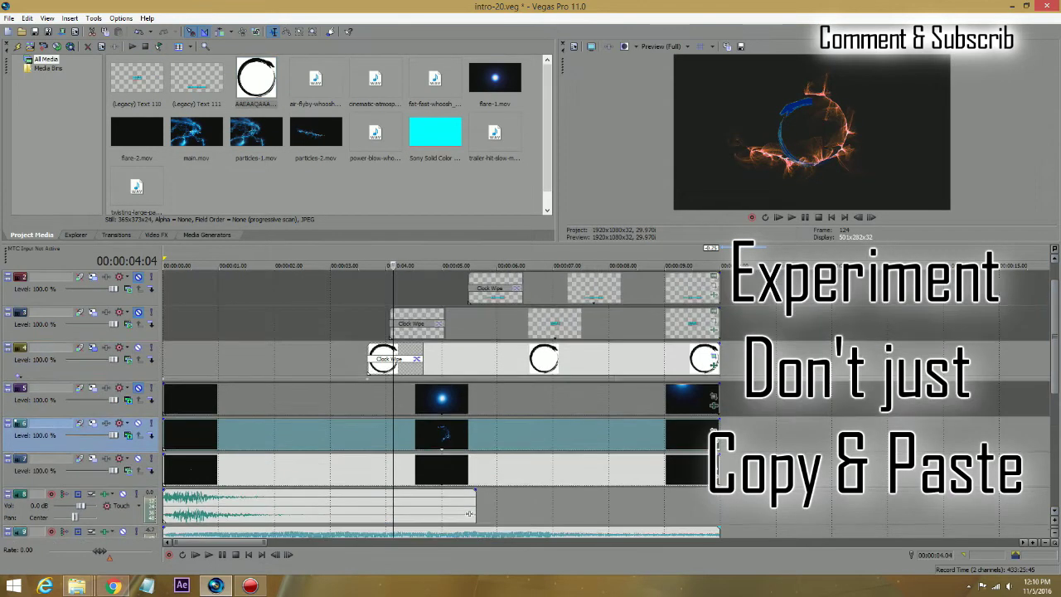
Unmute text tracks 3 and 2, play from about two seconds, and open the RaminDigital title settings
left_click(138, 313)
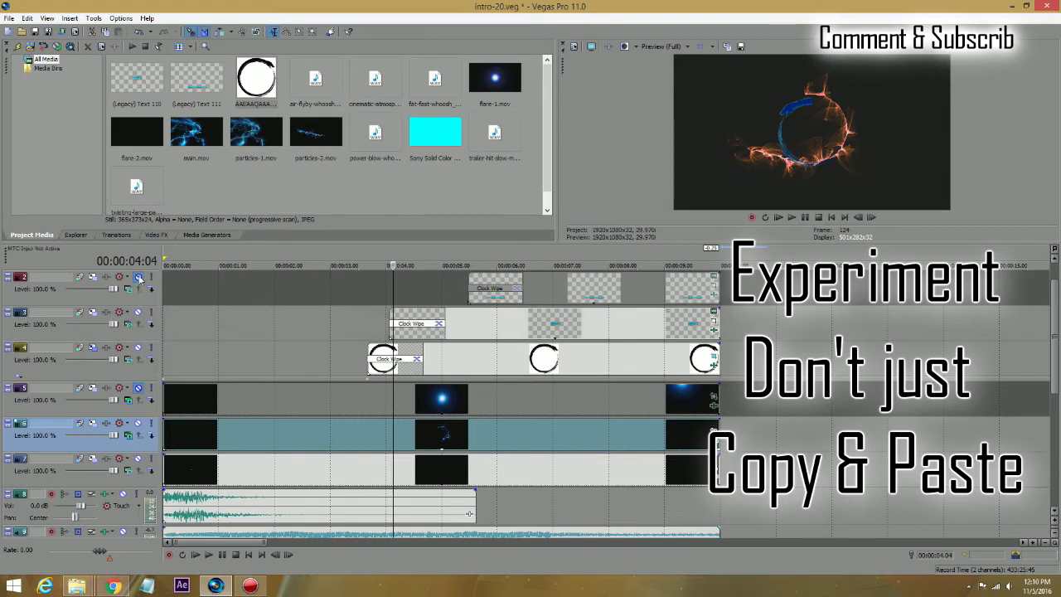
left_click(139, 279)
left_click(223, 362)
key("space")
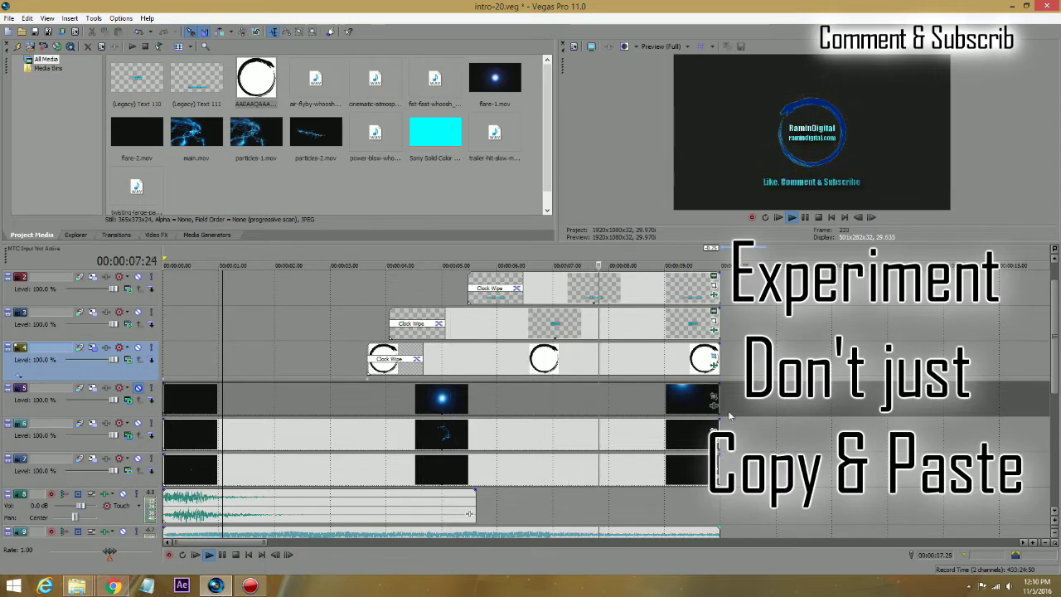
left_click(712, 313)
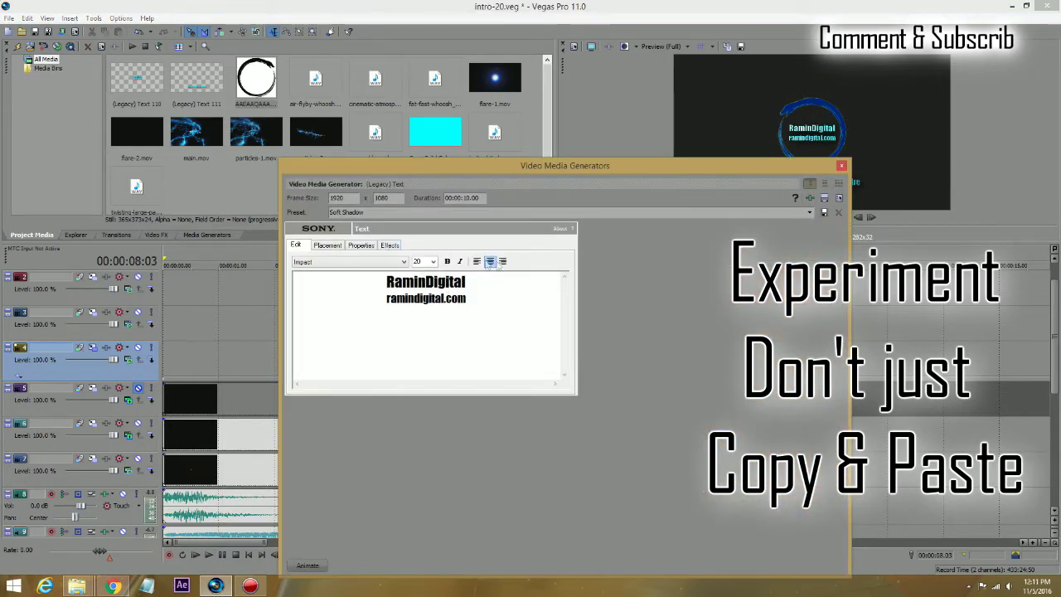
left_click(842, 168)
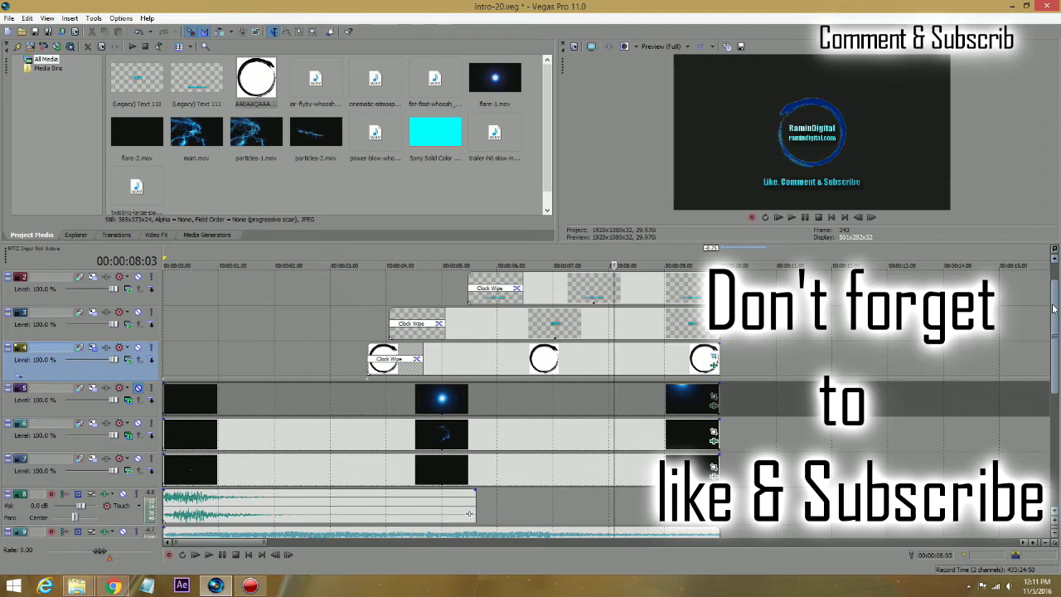
left_click(266, 312)
left_click_drag(1056, 297, 1046, 400)
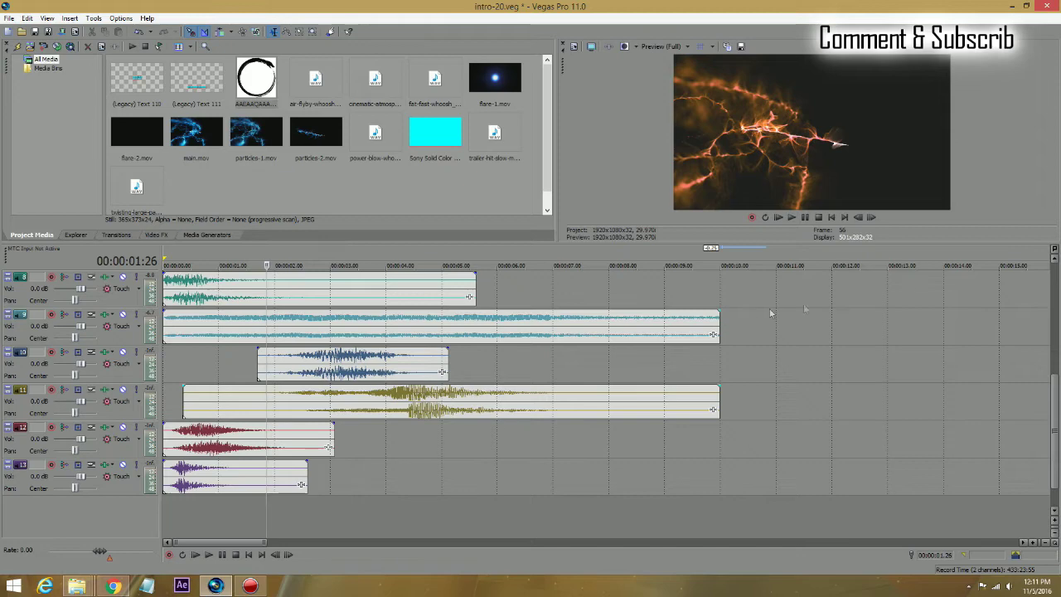
scroll(1053, 395, "up", 1)
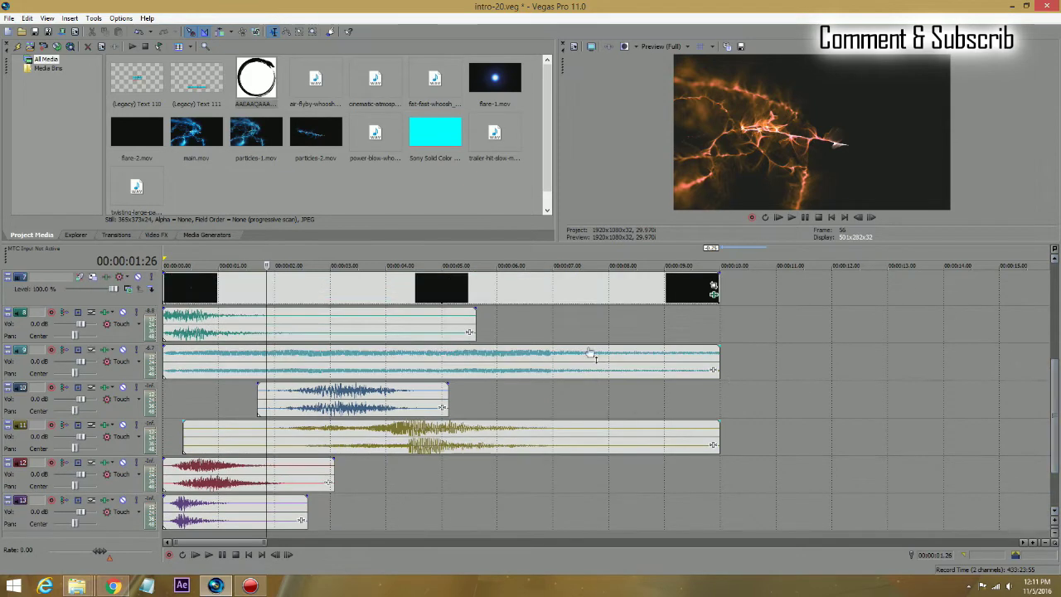
left_click(166, 392)
key("space")
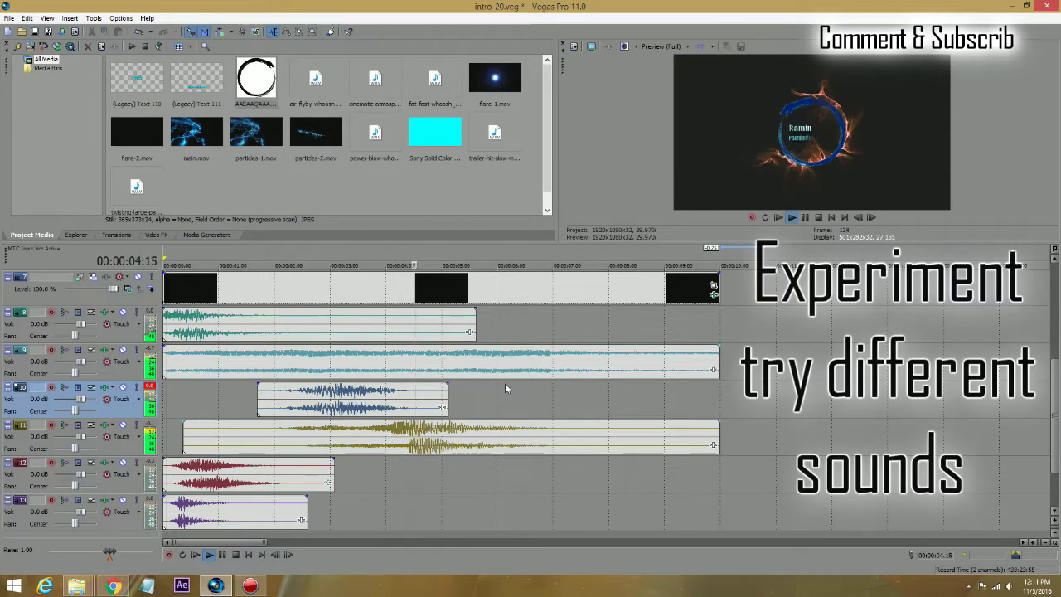
key("Return")
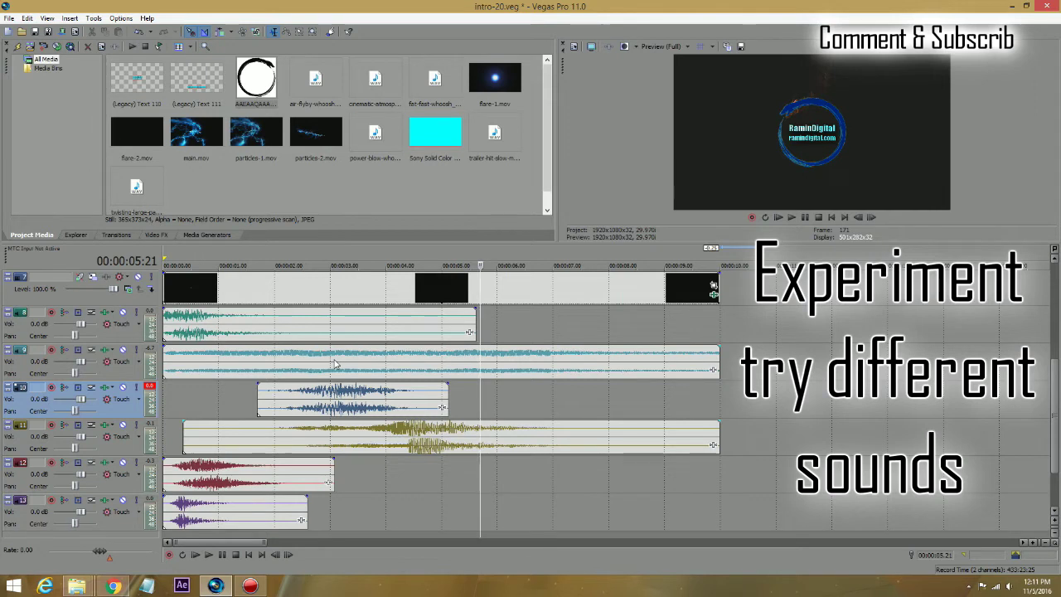
left_click(136, 313)
left_click(163, 318)
key("space")
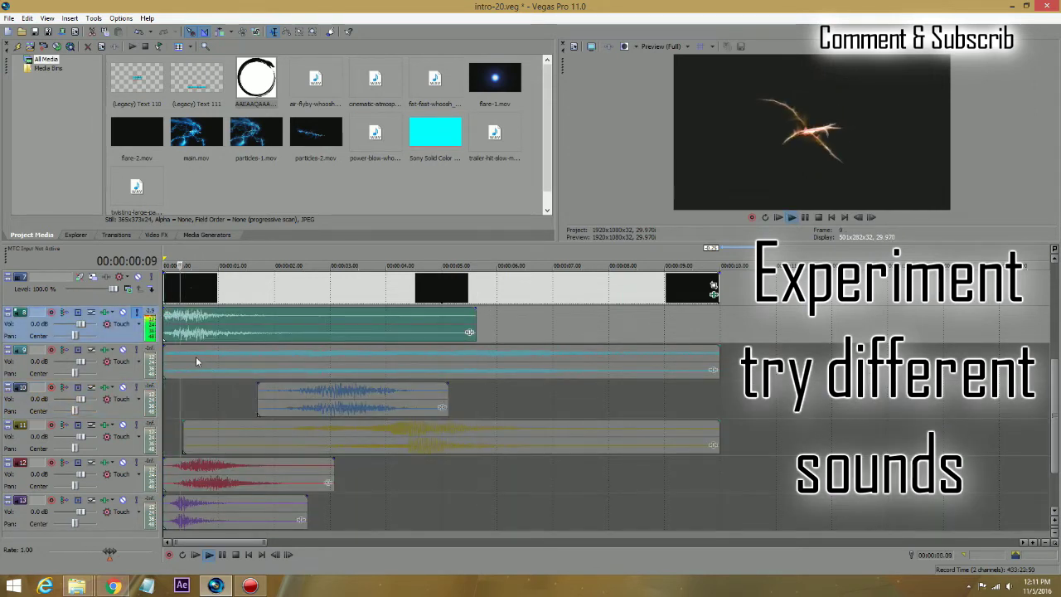
left_click(137, 314)
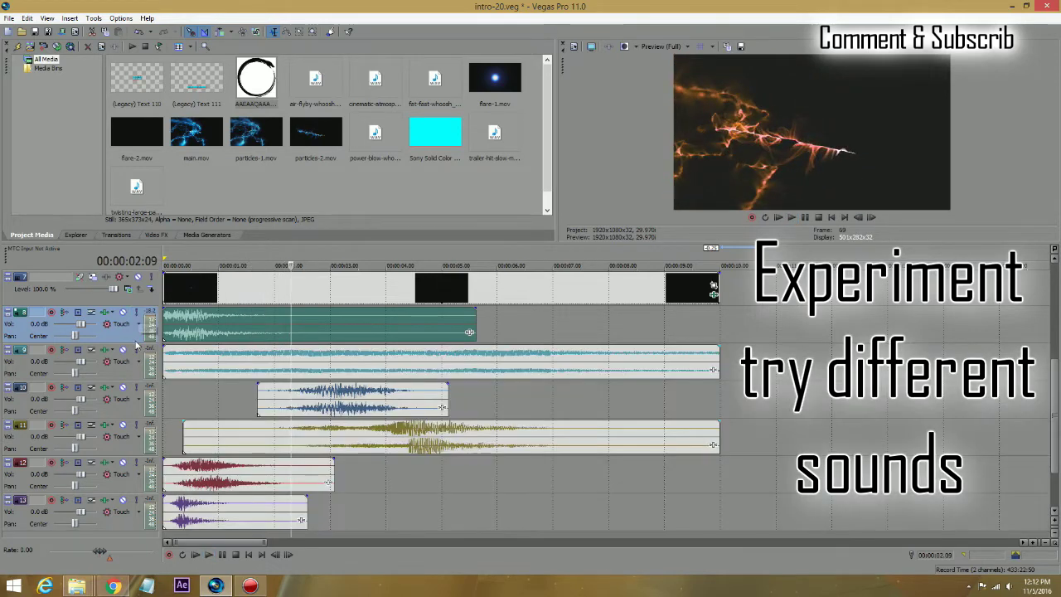
left_click(137, 352)
left_click(177, 384)
key("space")
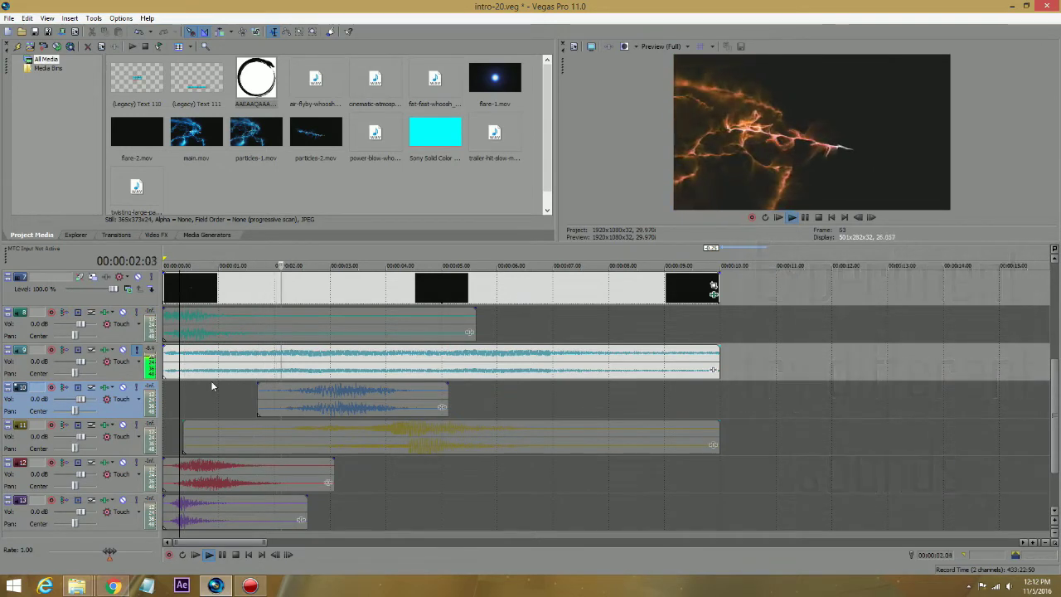
key("Return")
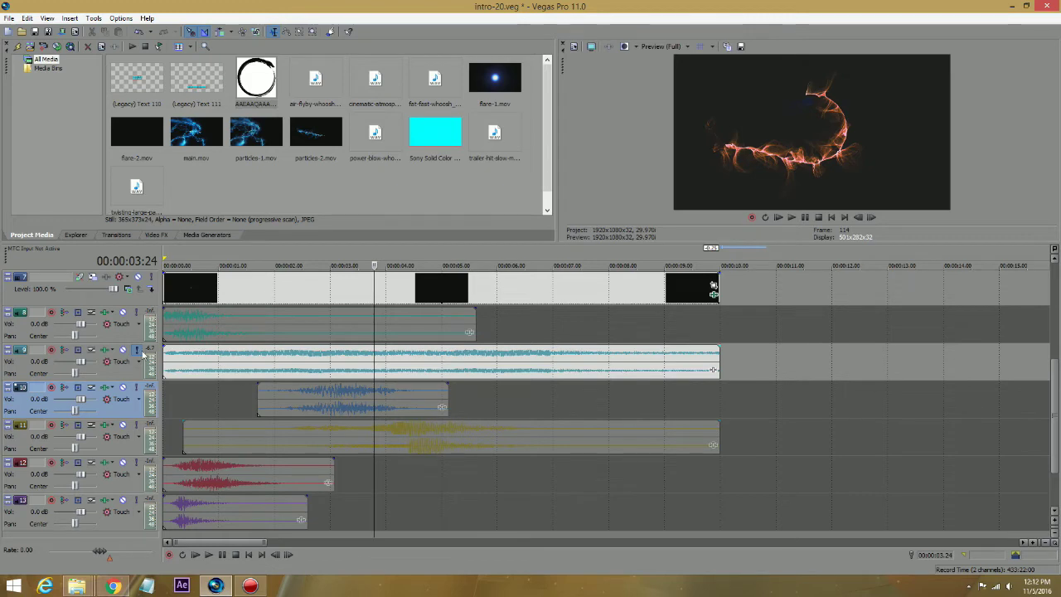
key("ctrl+a")
left_click(281, 405)
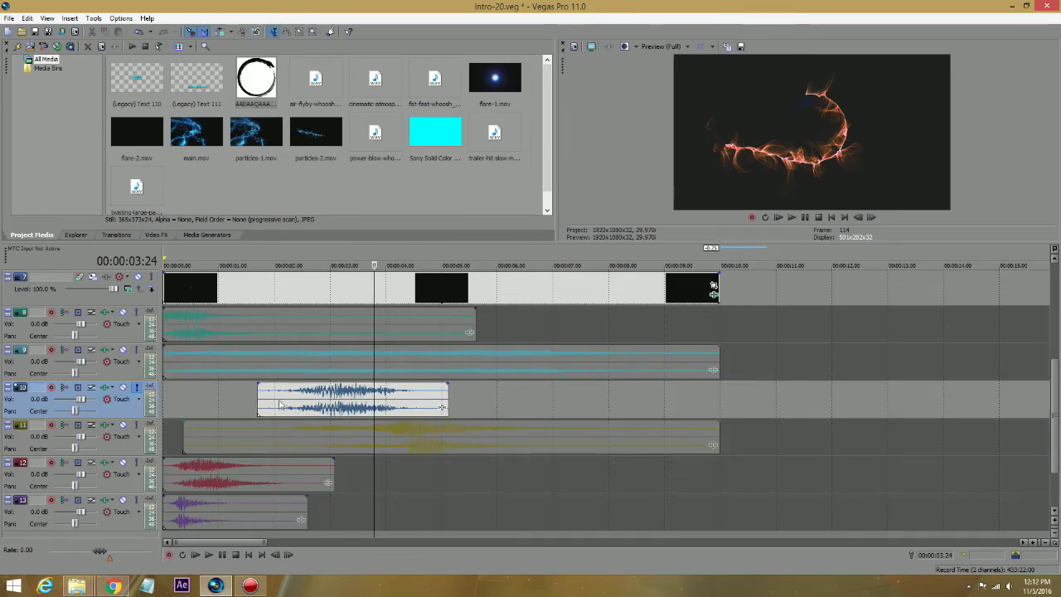
left_click(268, 405)
key("space")
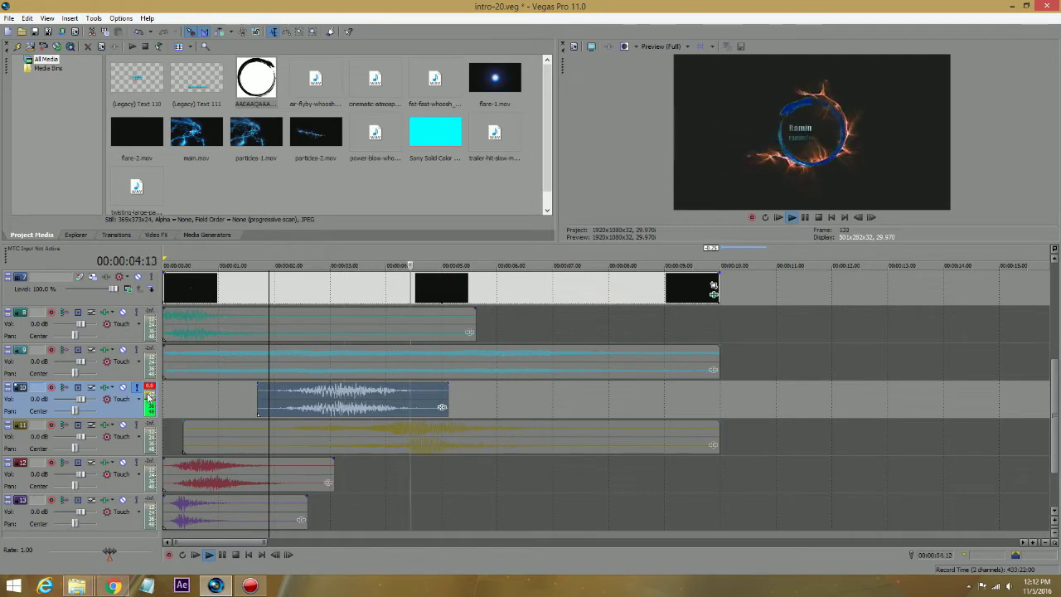
key("Return")
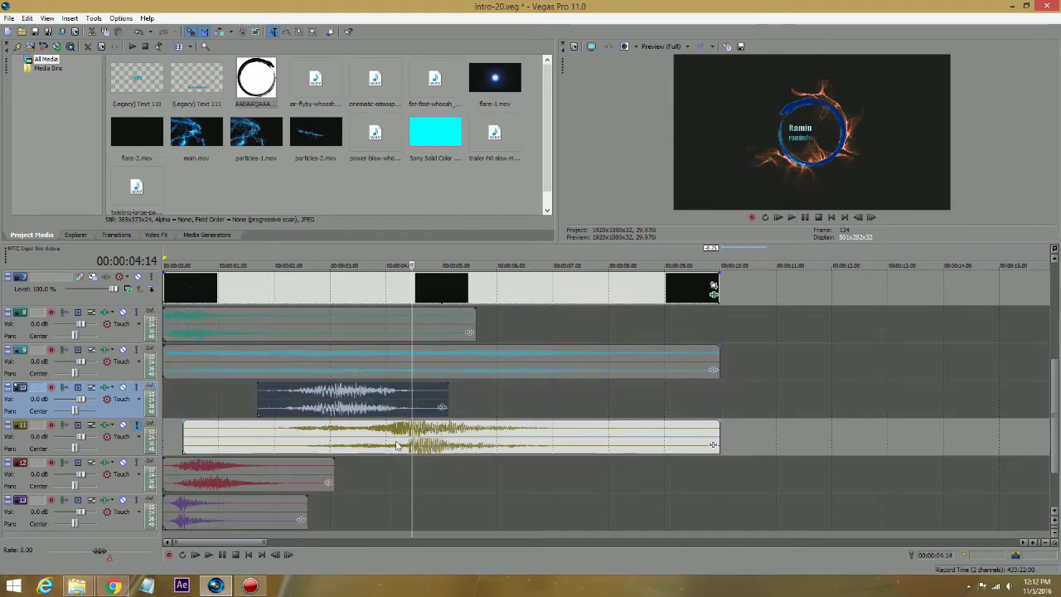
left_click(399, 451)
key("space")
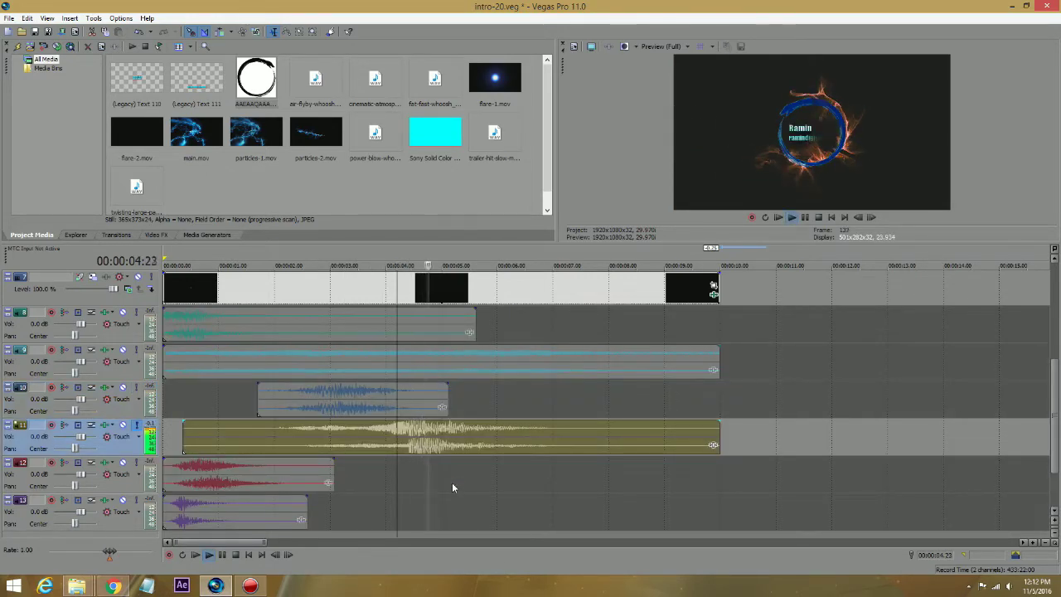
key("Return")
key("ctrl+a")
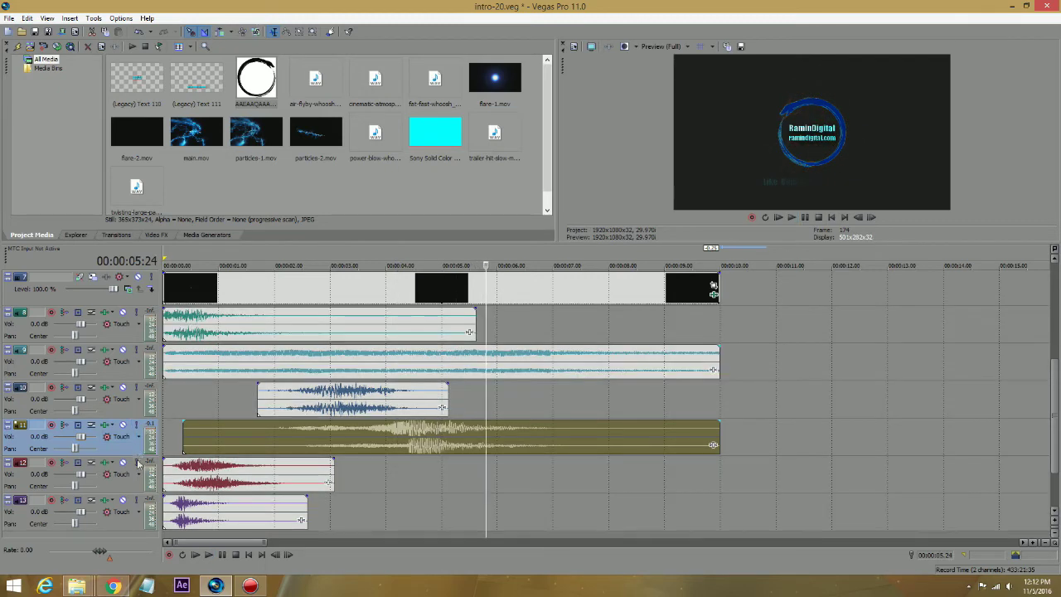
left_click(123, 462)
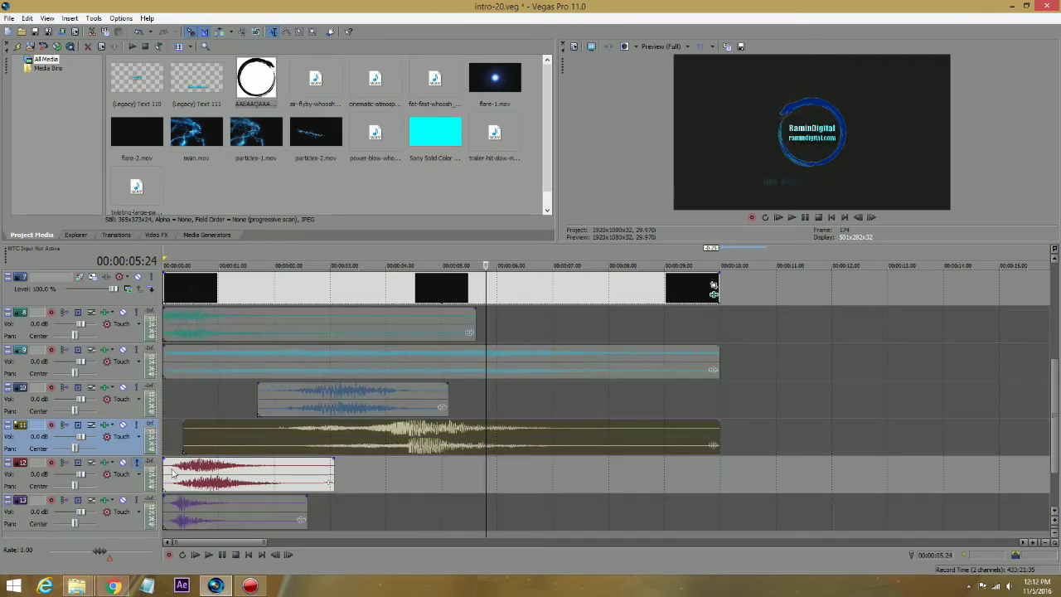
key("ctrl+Home")
key("space")
key("Return")
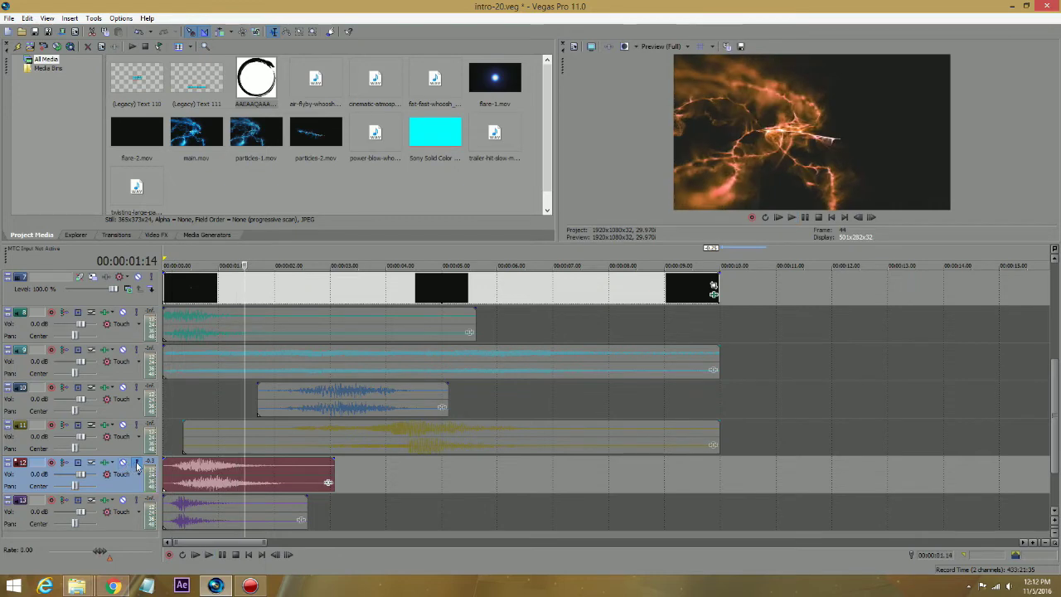
left_click(123, 462)
left_click(167, 326)
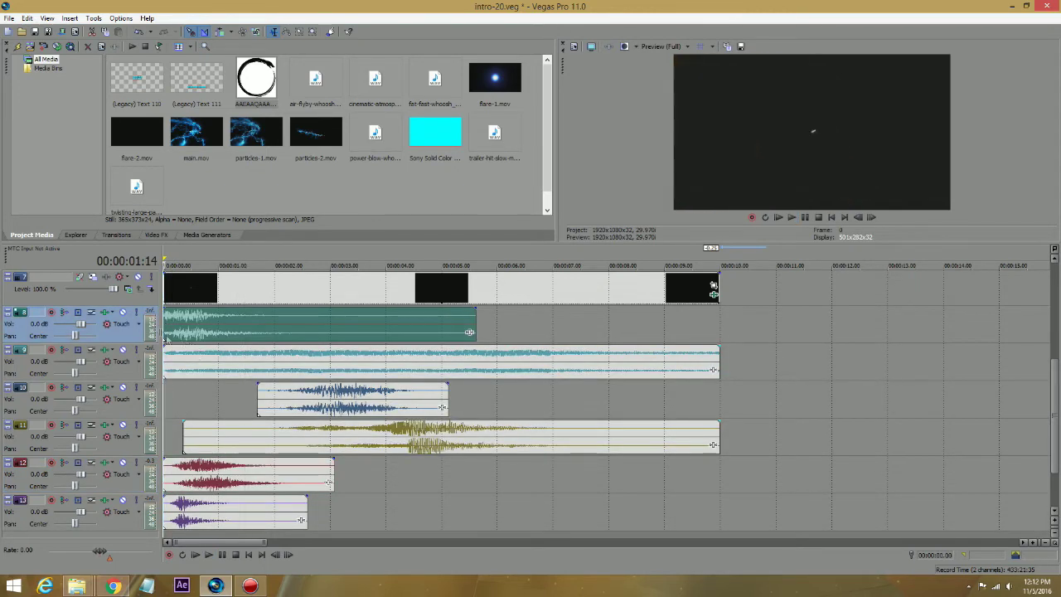
key("space")
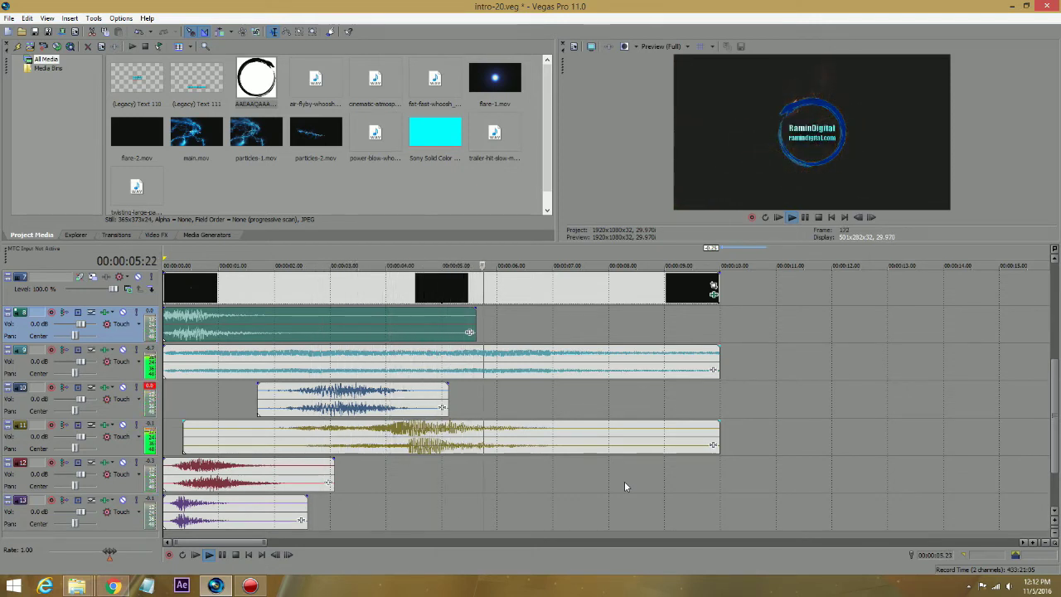
key("Return")
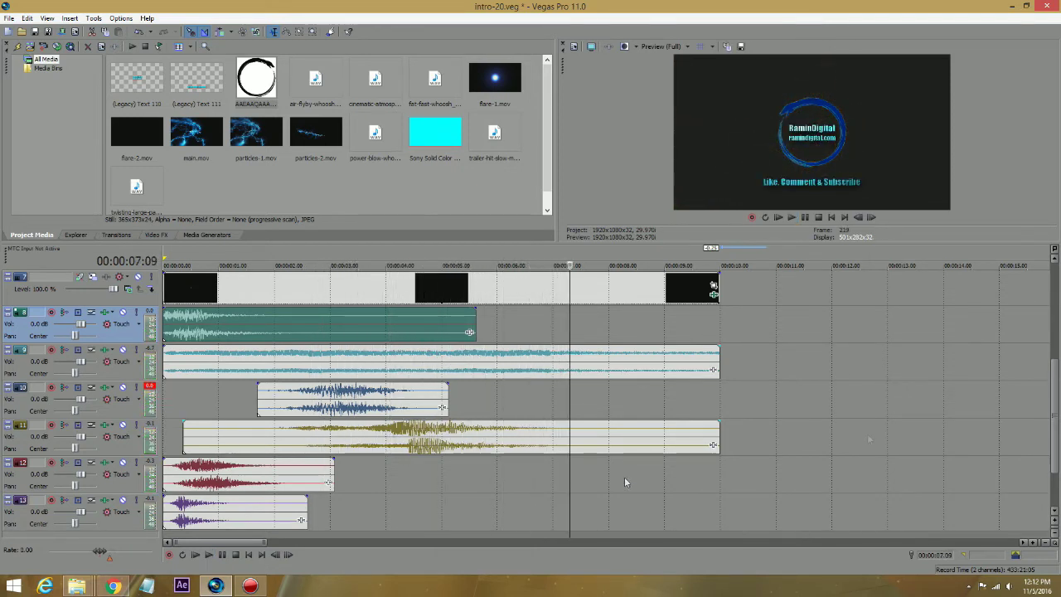
left_click_drag(1056, 402, 1057, 294)
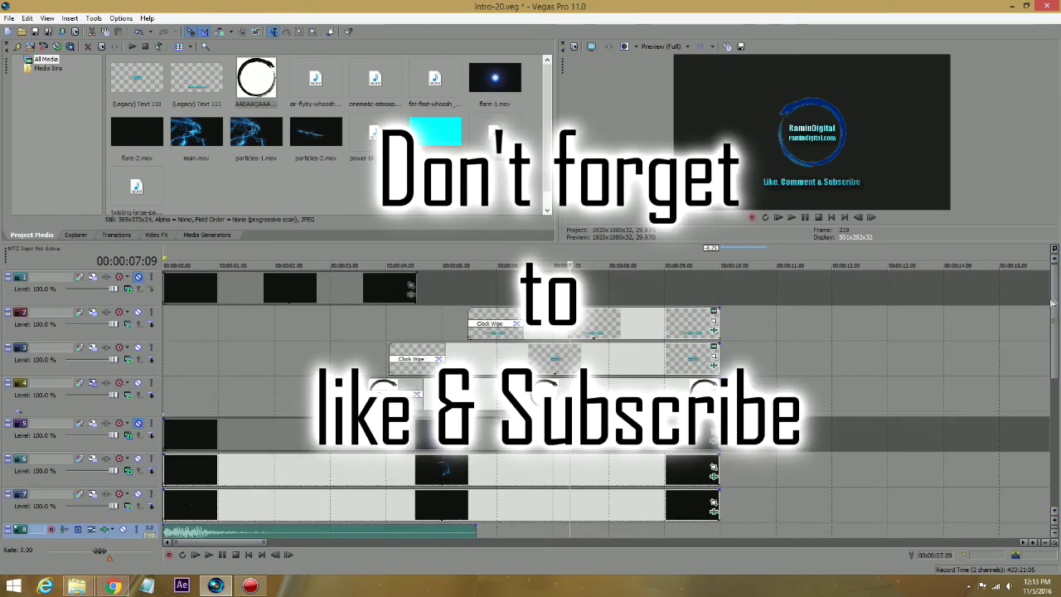
left_click_drag(1053, 307, 1053, 323)
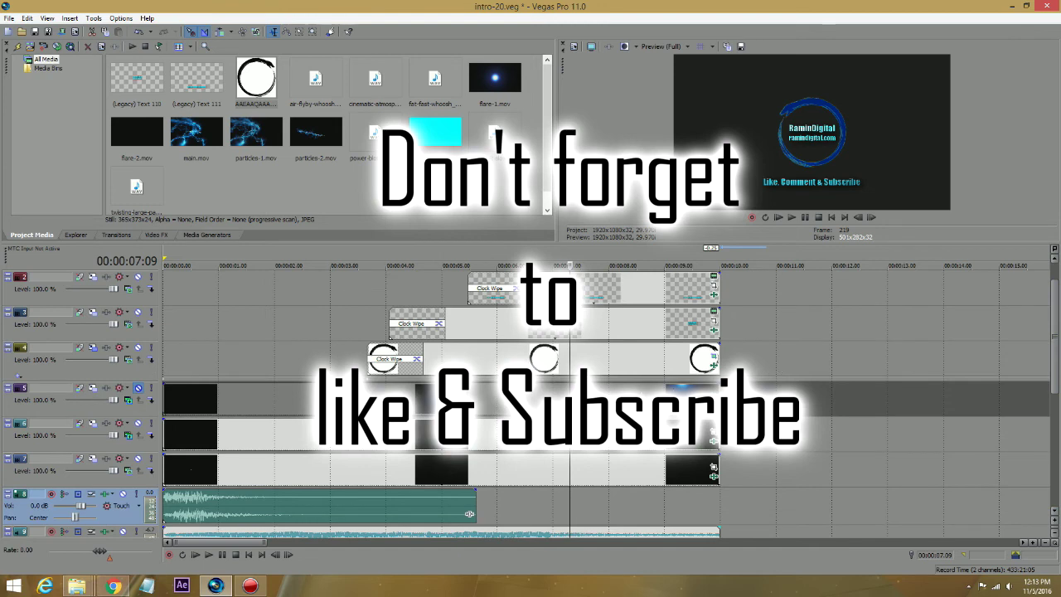